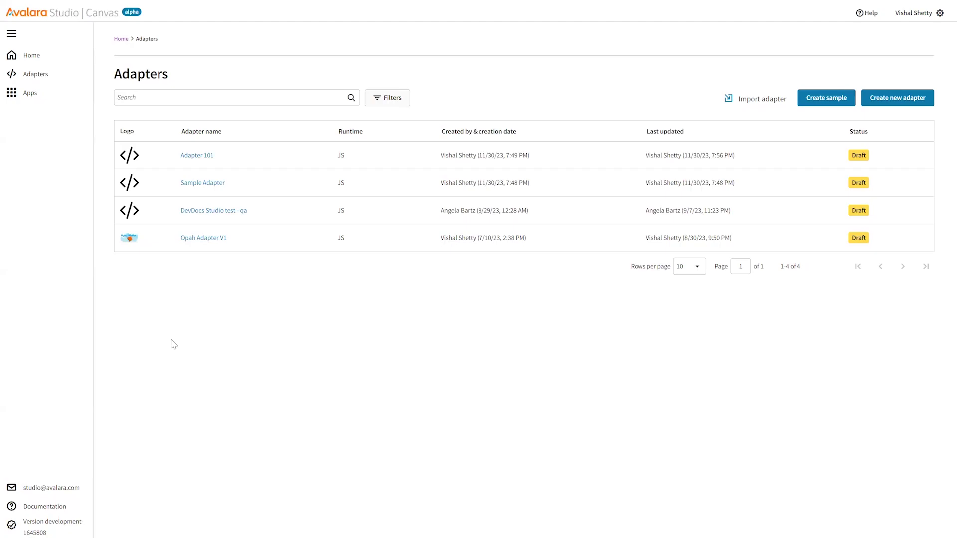
Step: Open the Sample Adapter from the Adapters list to see its details
left_click(193, 183)
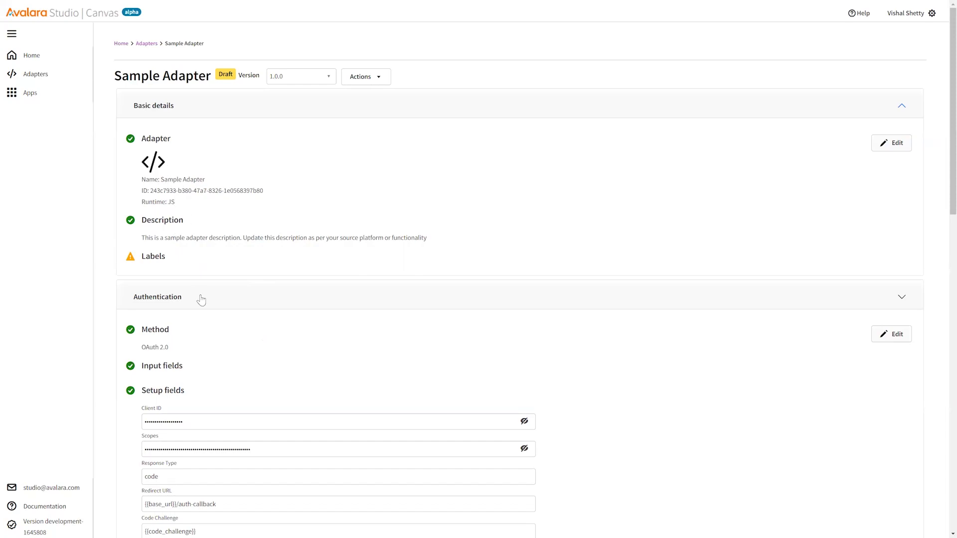
Step: Edit the Sample Adapter's code from the Code section to reach its method information
scroll(200, 299, "down", 5)
scroll(198, 345, "down", 5)
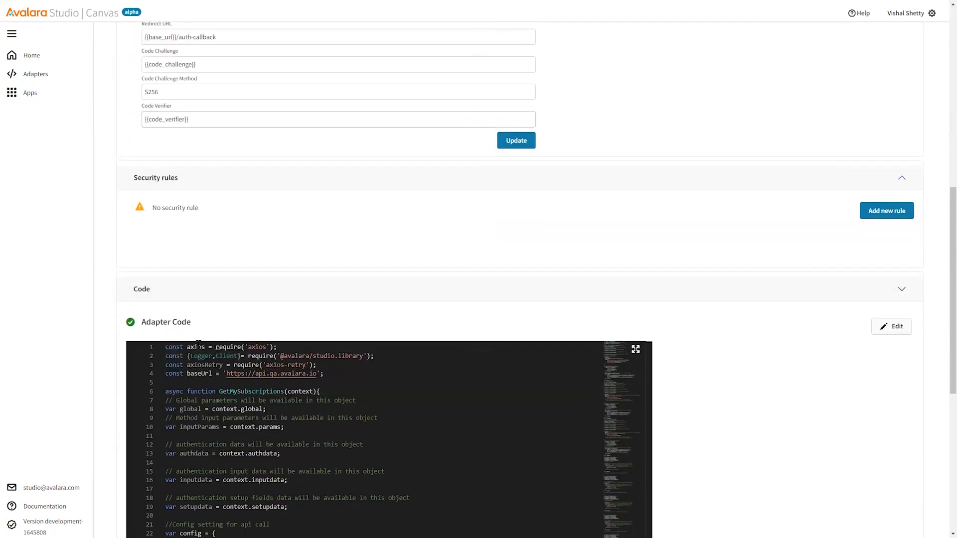
scroll(385, 285, "down", 3)
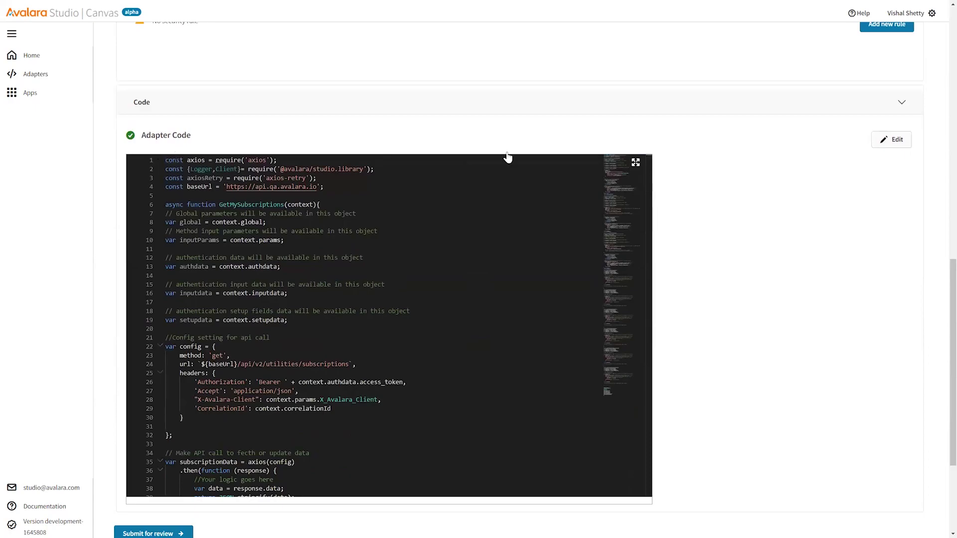
left_click(892, 141)
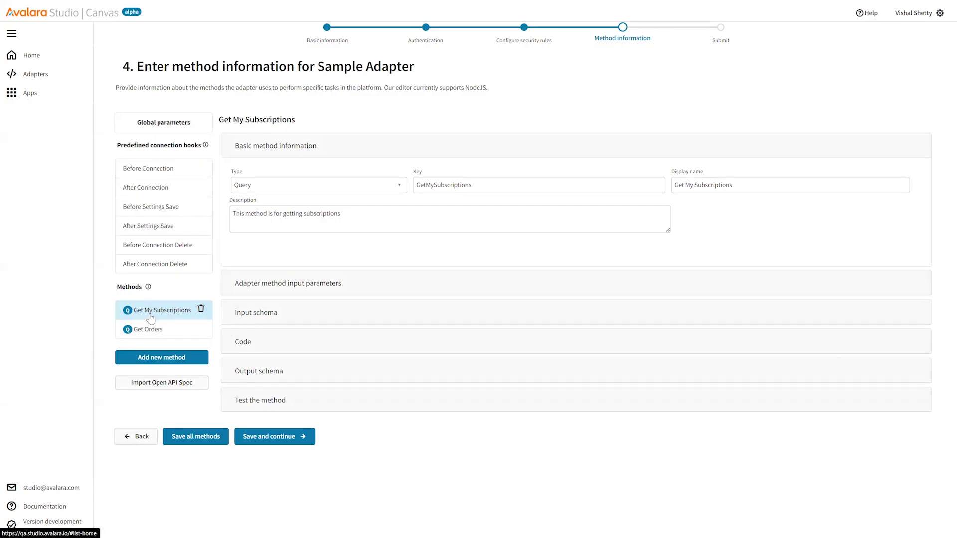
Step: Look over Get Orders and Get My Subscriptions, then add a new method below them
left_click(150, 334)
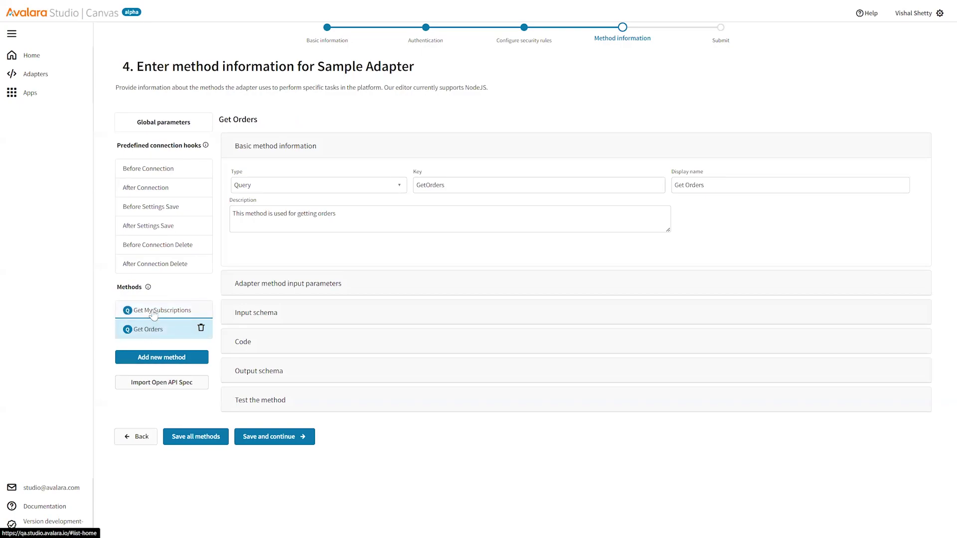
left_click(153, 318)
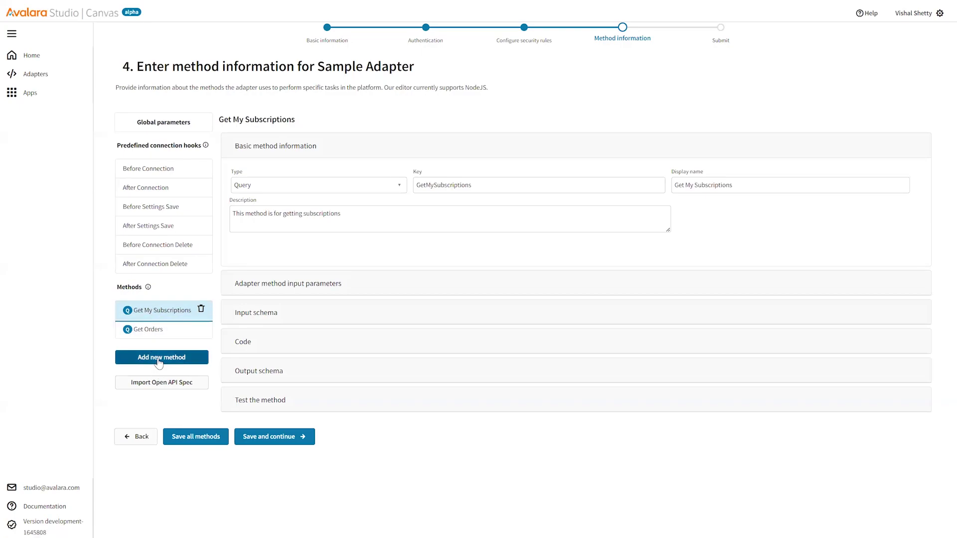
left_click(159, 363)
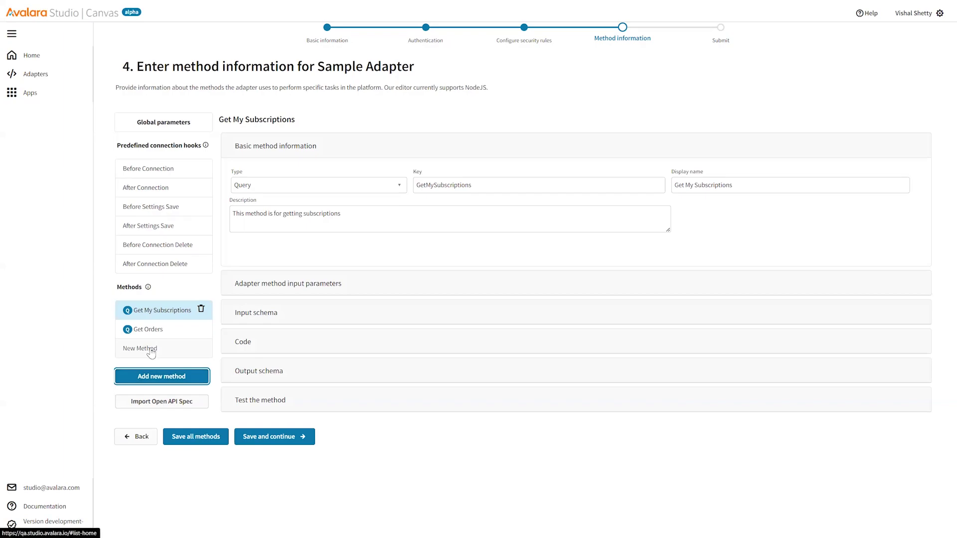
Step: Make the new method a Command type
left_click(153, 351)
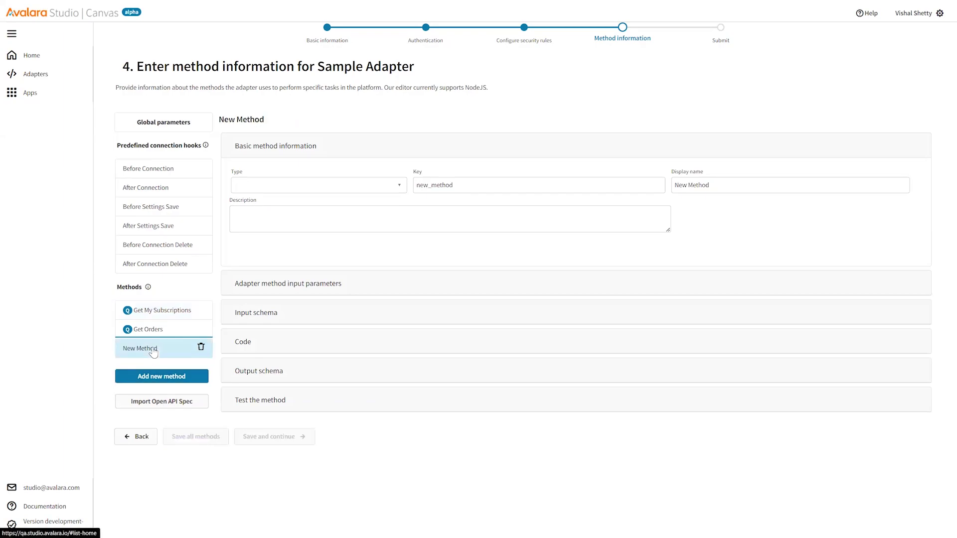
left_click(266, 192)
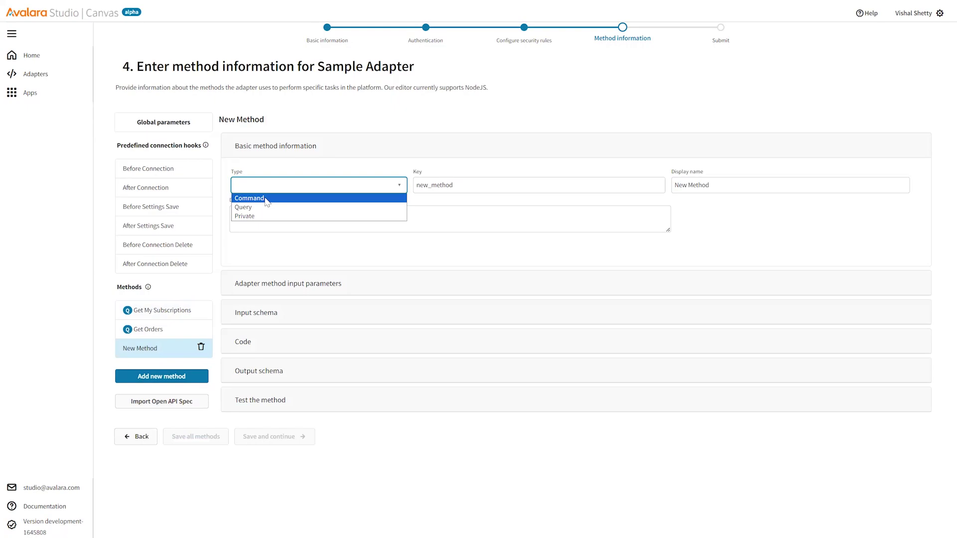
left_click(267, 199)
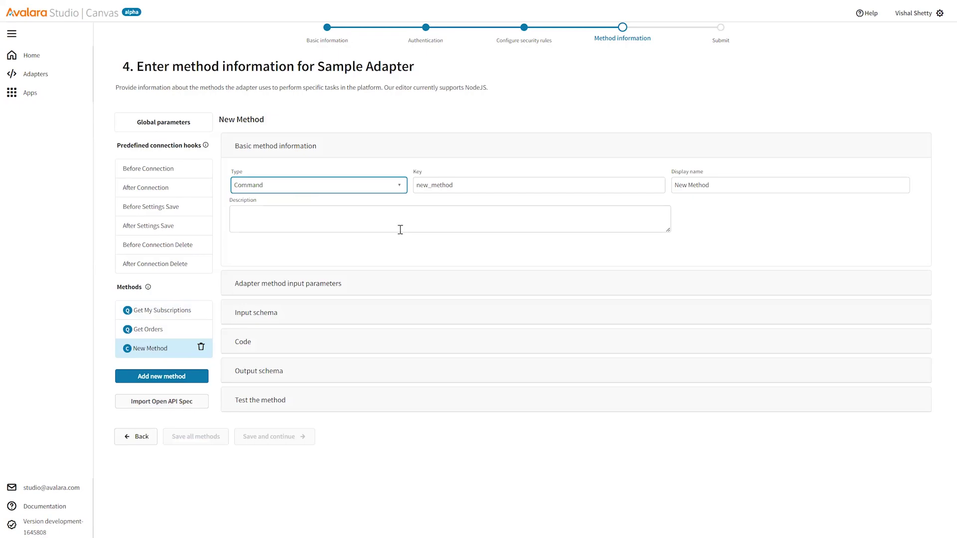
Step: Give the method key get_customer, display name Get Customer and description Get Customer
double_click(441, 186)
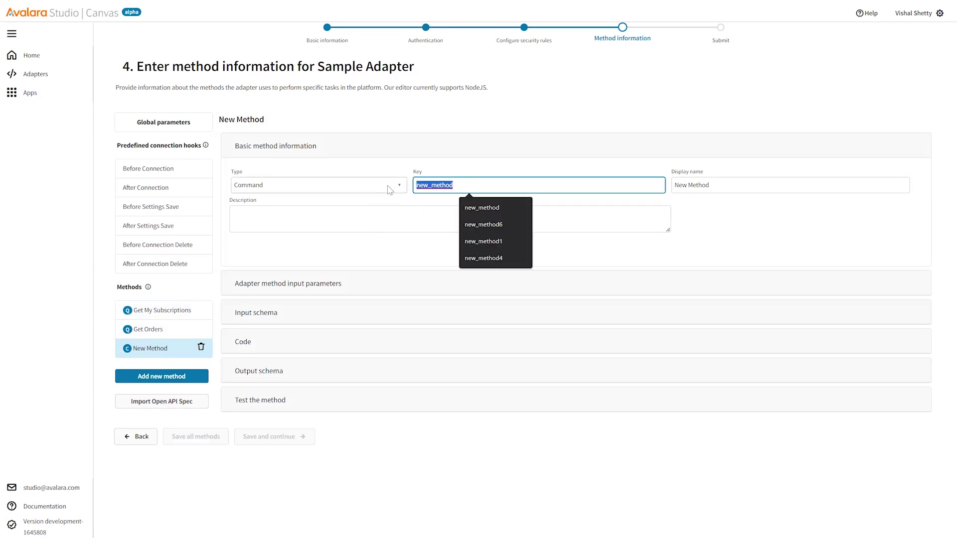
type("uniqu")
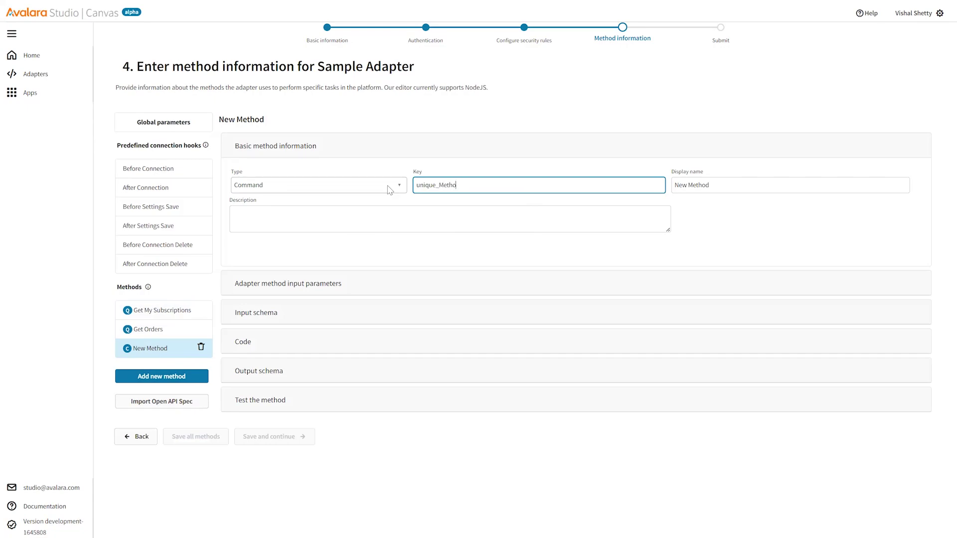
key("Tab")
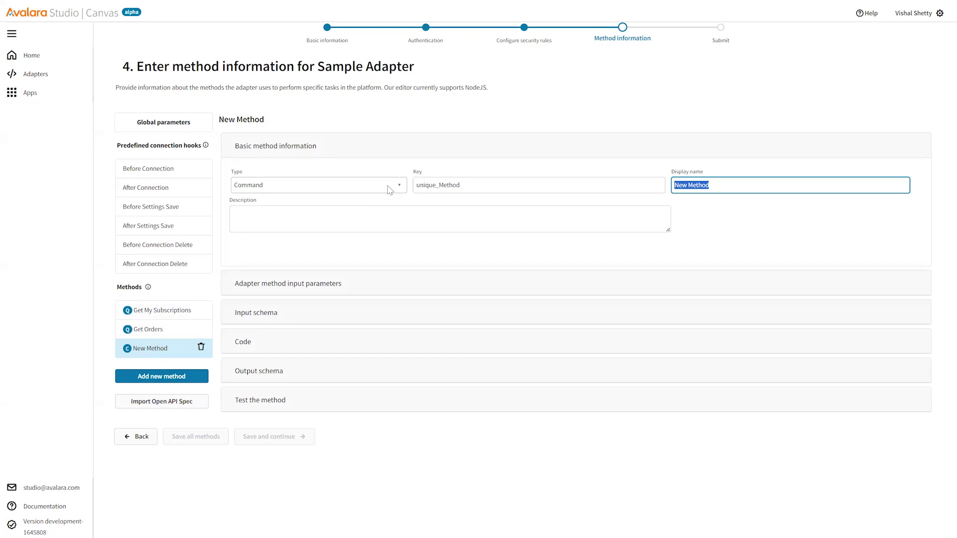
type("Get")
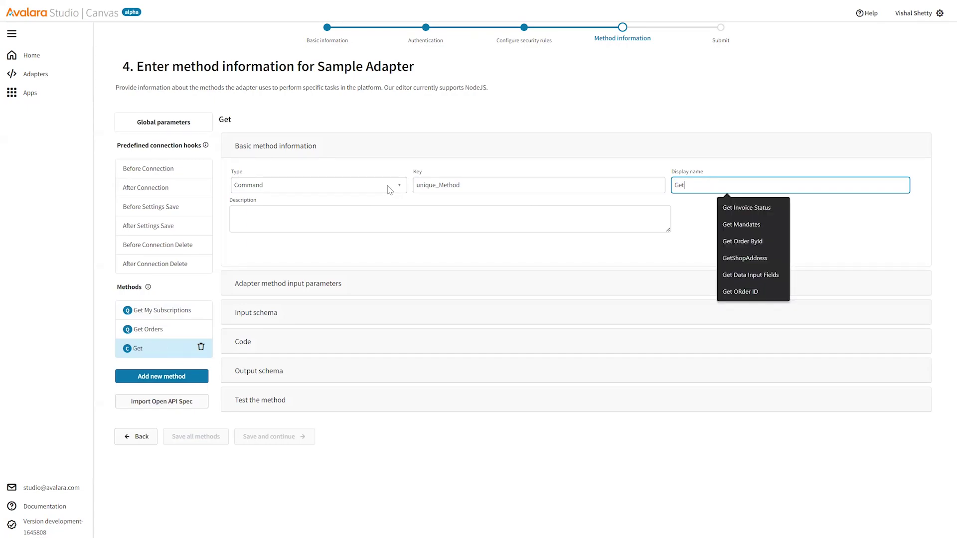
type(" Cusom")
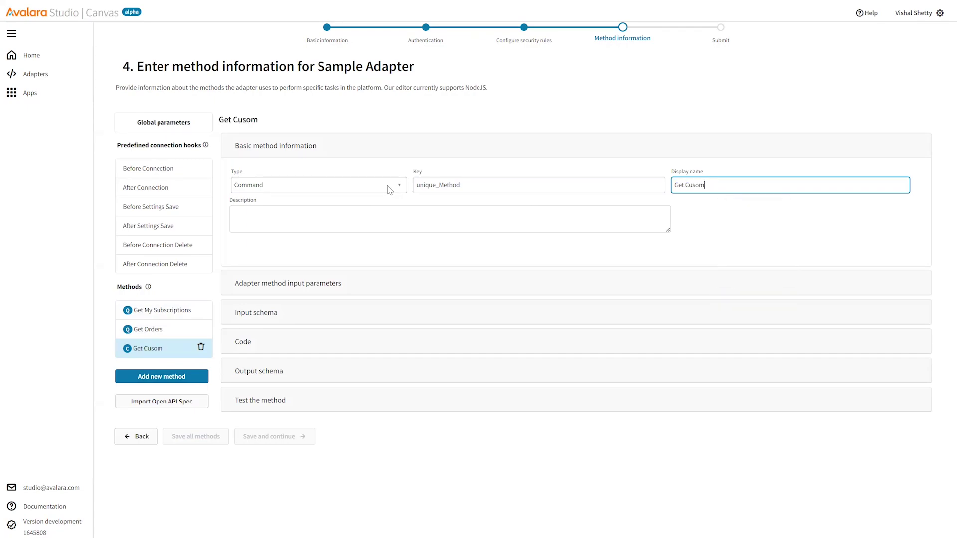
key("BackSpace")
key("BackSpace")
type("tomer")
key("shift+Tab")
type("g")
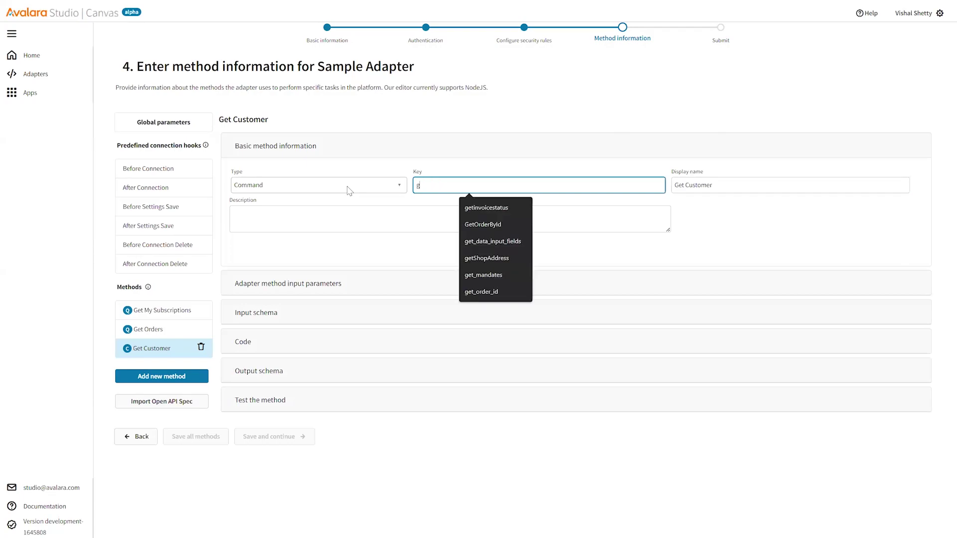
type("et_customer")
left_click(250, 223)
type("Get")
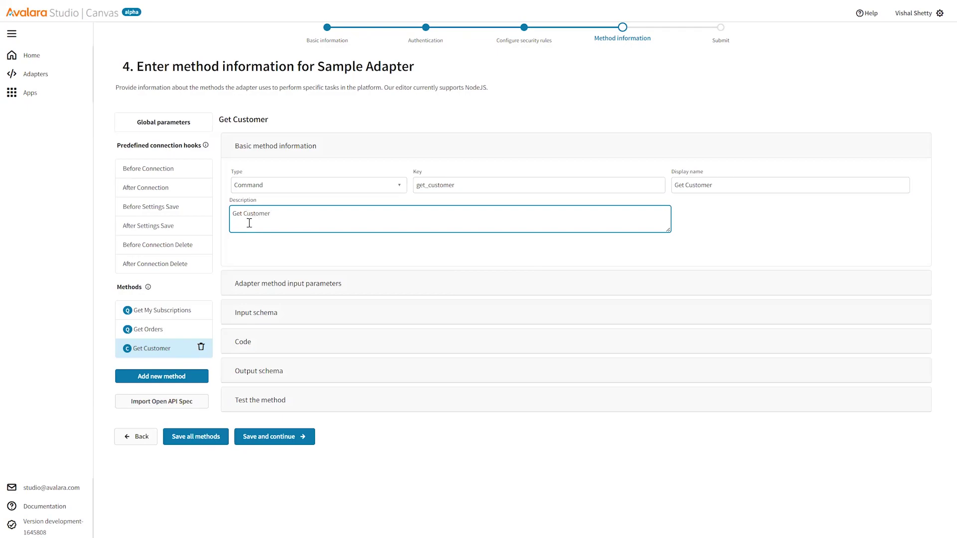
Step: Add a required String input parameter Customer ID (cust_id) and show the empty input schema
left_click(266, 284)
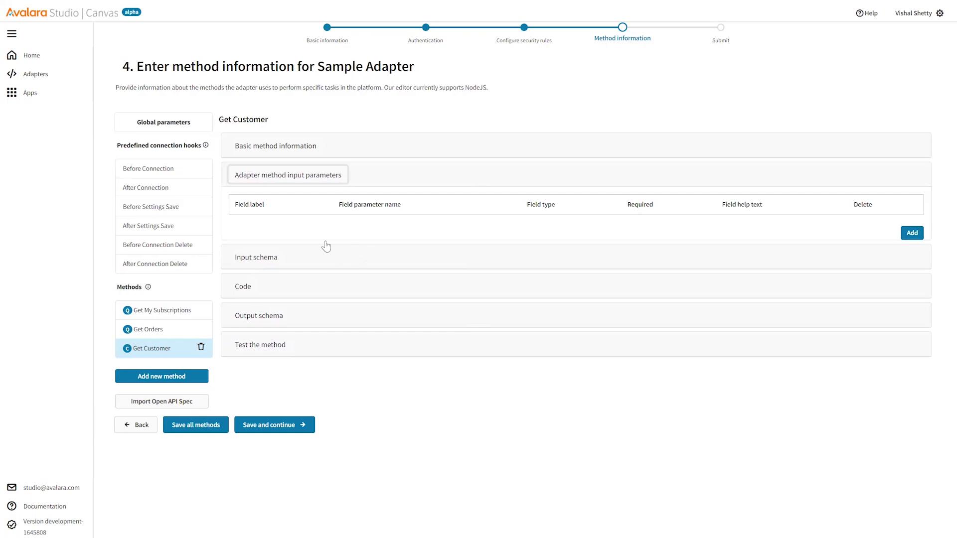
left_click(910, 239)
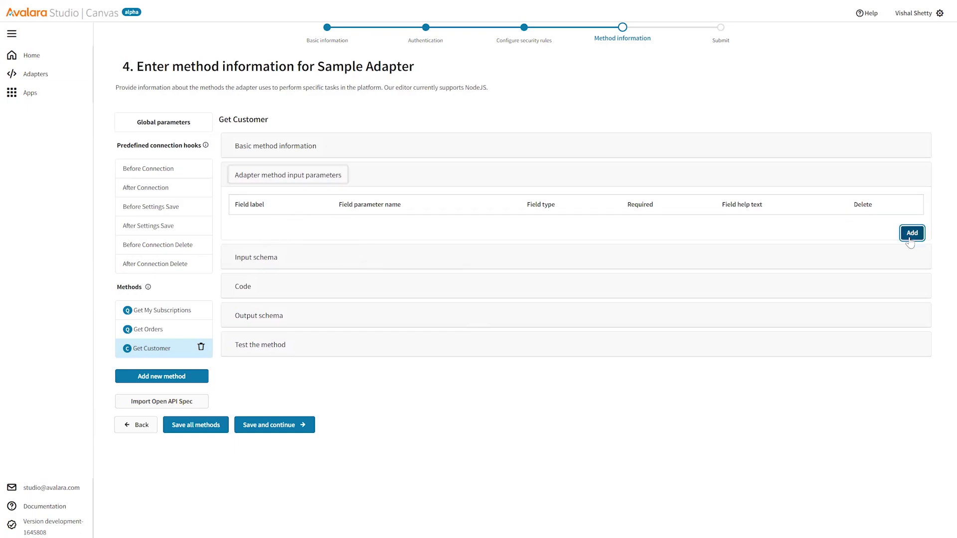
left_click(261, 229)
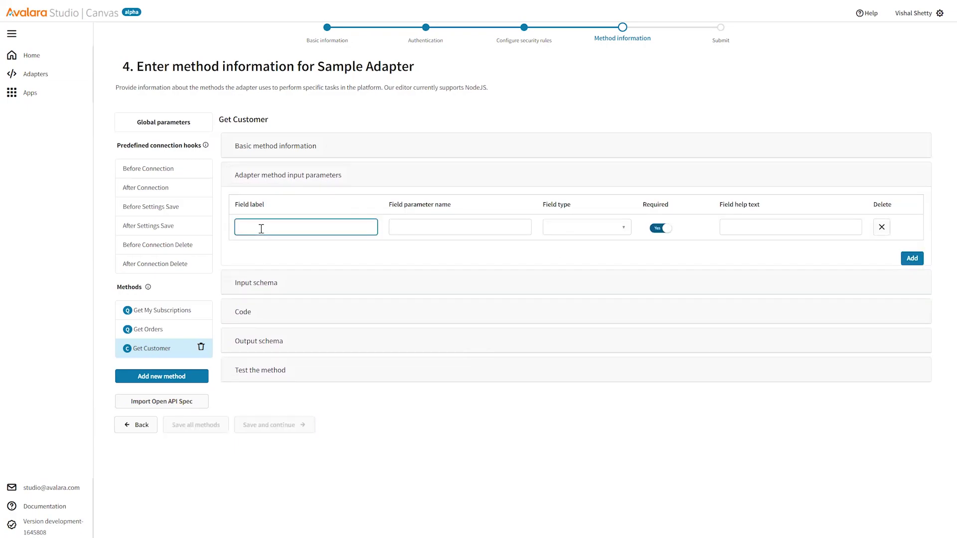
type("Customer ID")
key("Tab")
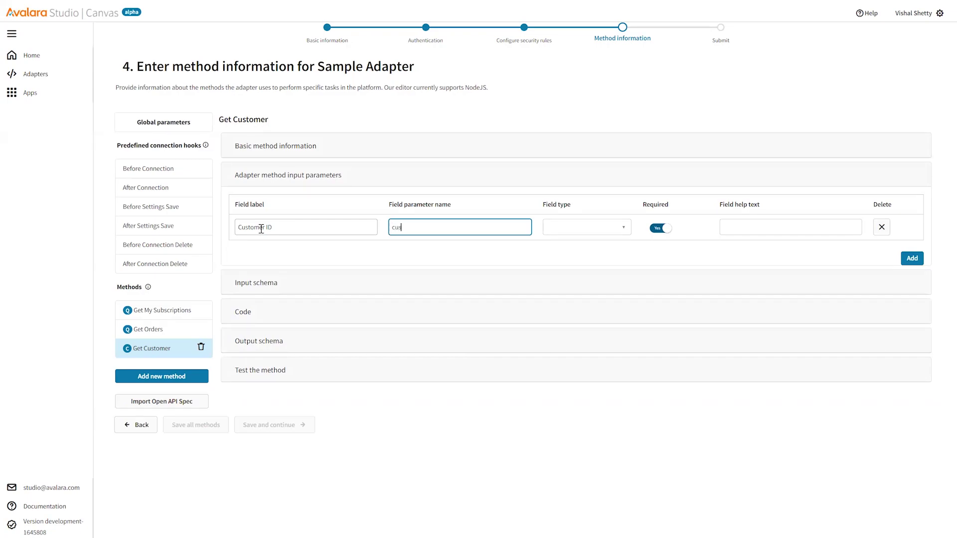
key("Tab")
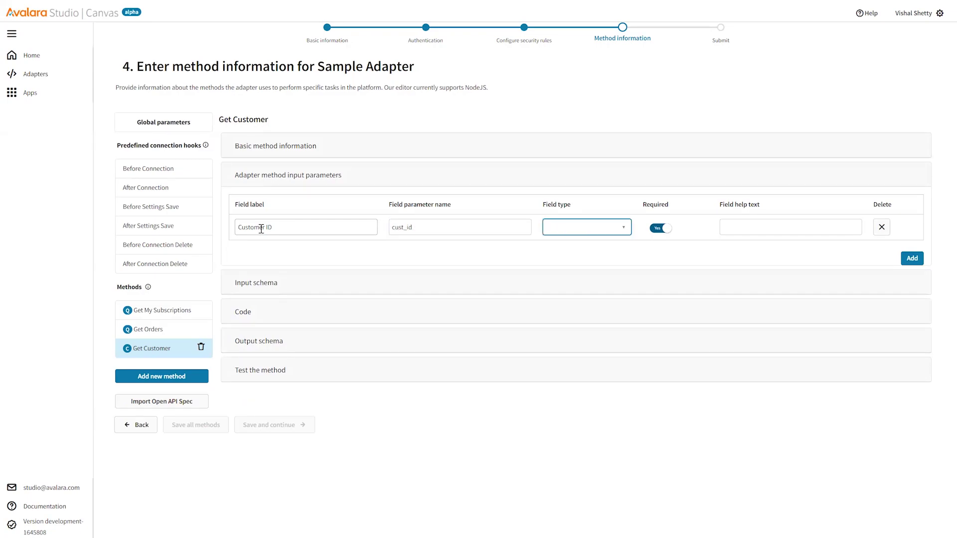
left_click(571, 227)
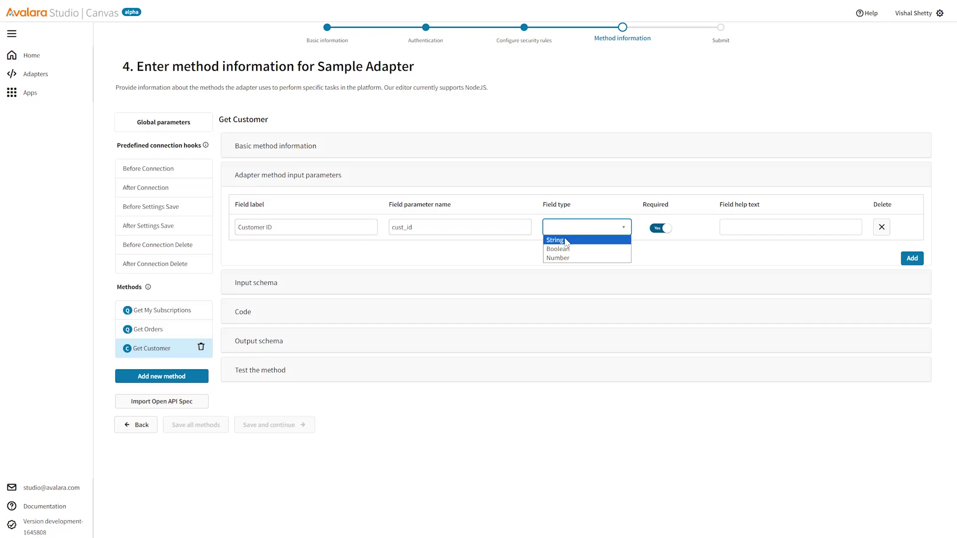
left_click(566, 242)
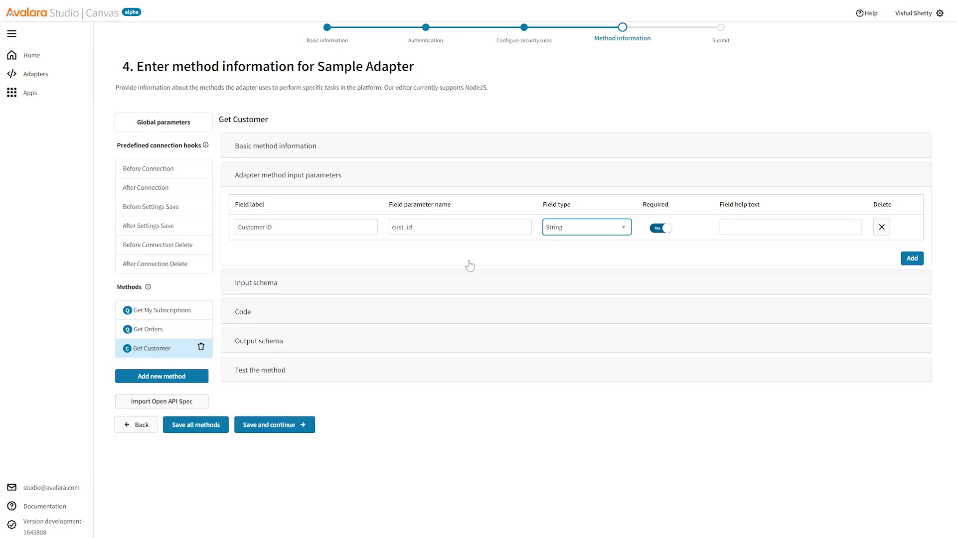
left_click(256, 288)
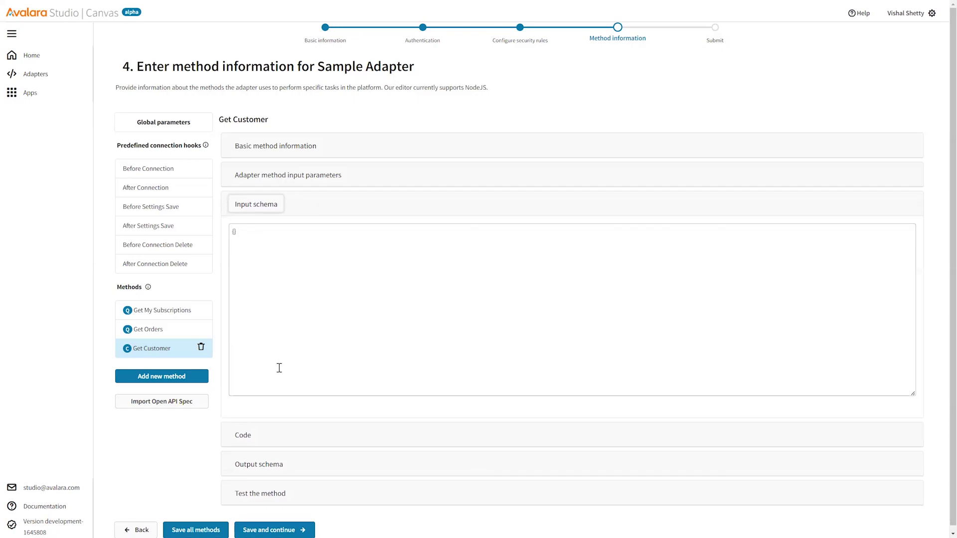
Step: Review Get Customer's default code and its empty output schema, then return to Get My Subscriptions
left_click(246, 441)
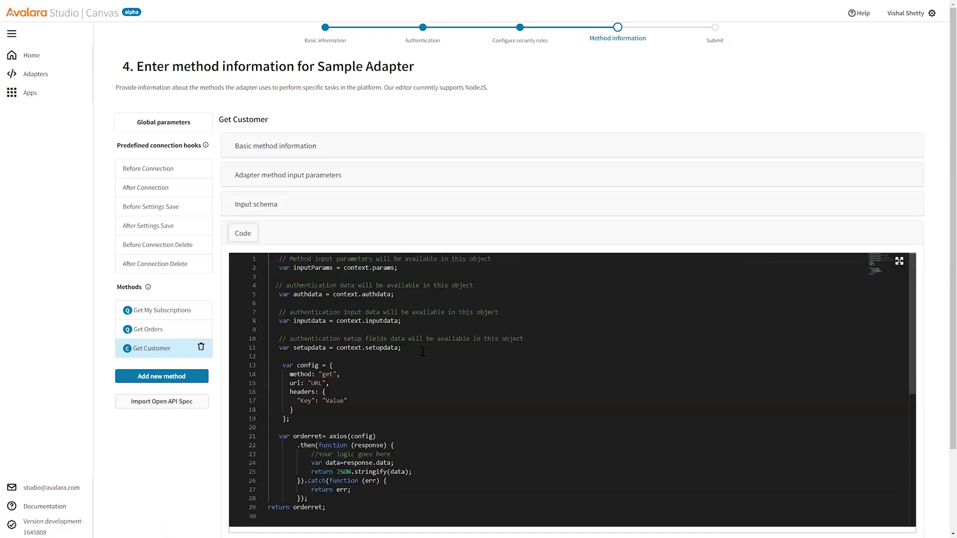
left_click(423, 374)
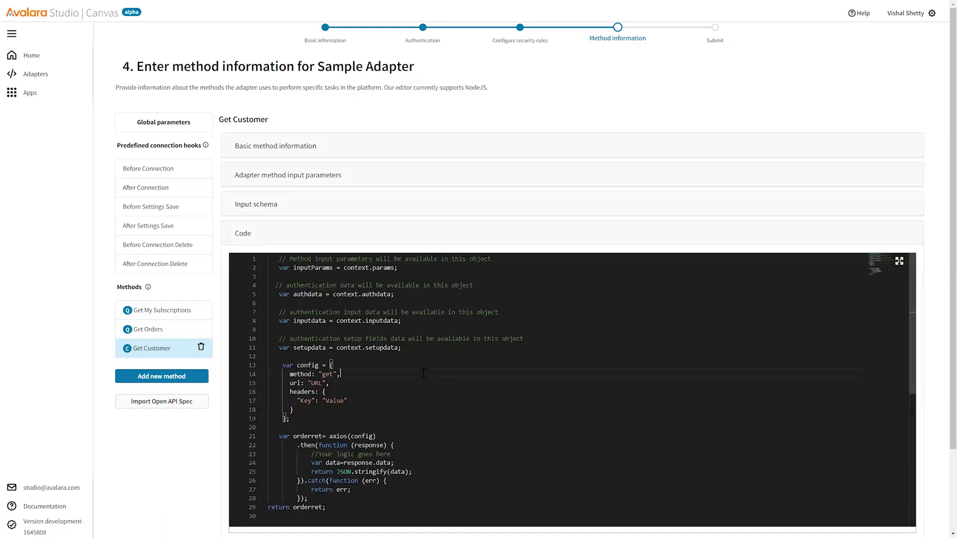
scroll(423, 374, "down", 3)
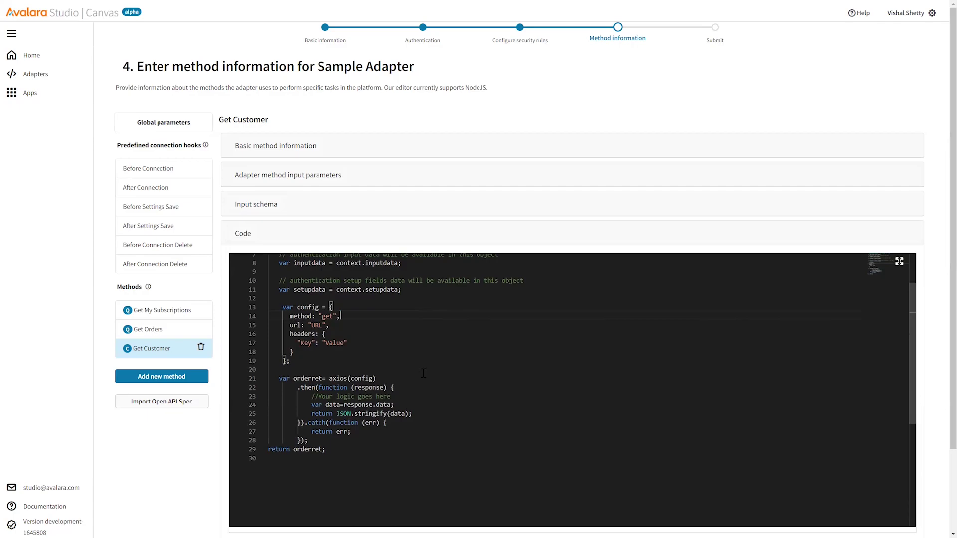
scroll(424, 373, "down", 3)
scroll(316, 303, "up", 5)
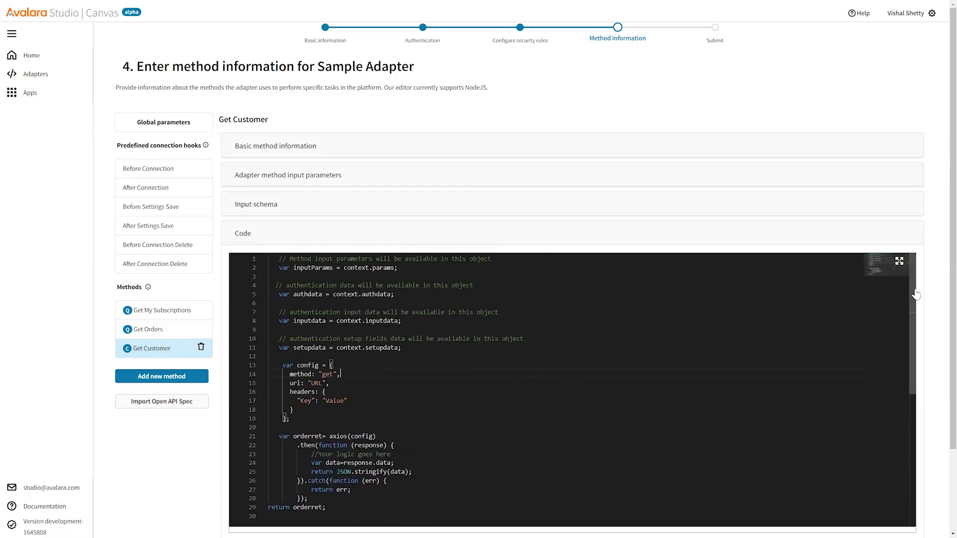
scroll(924, 390, "down", 2)
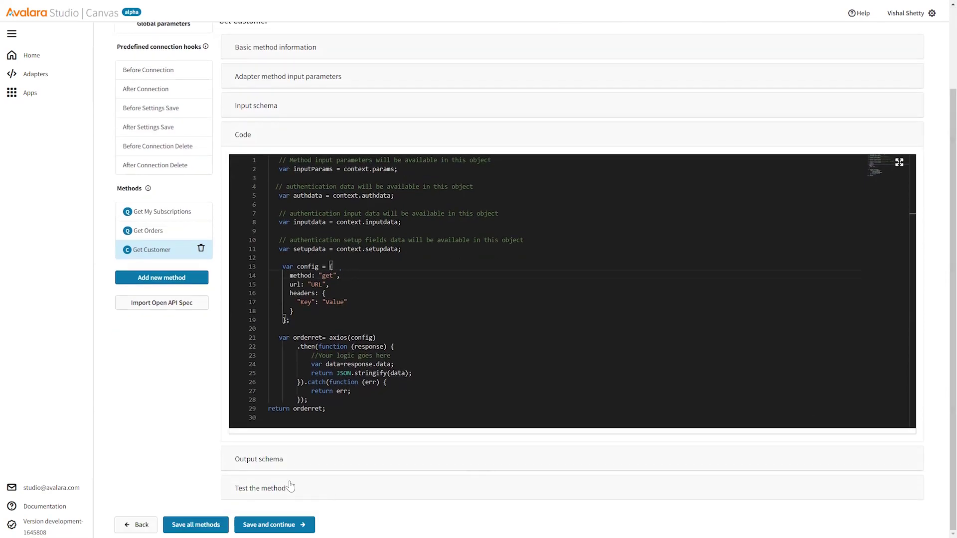
left_click(272, 461)
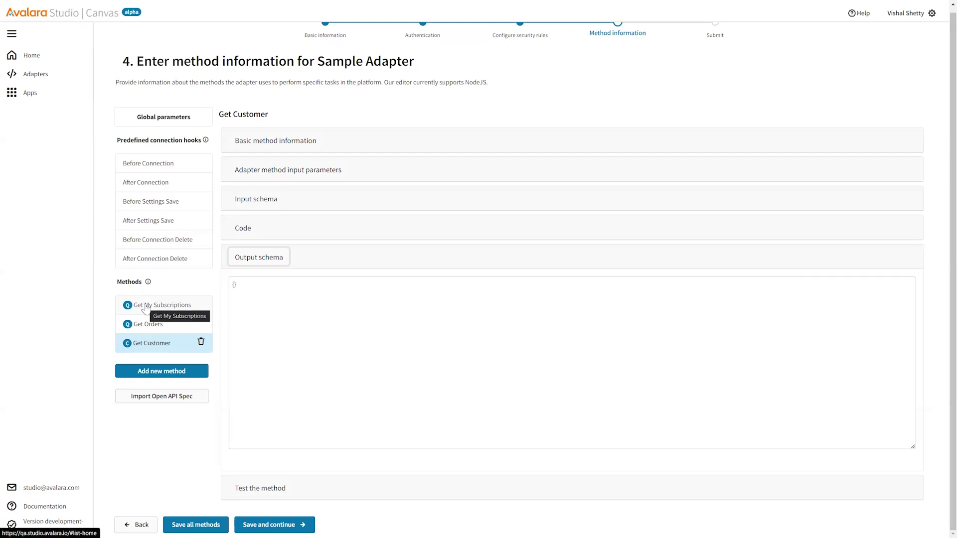
left_click(145, 308)
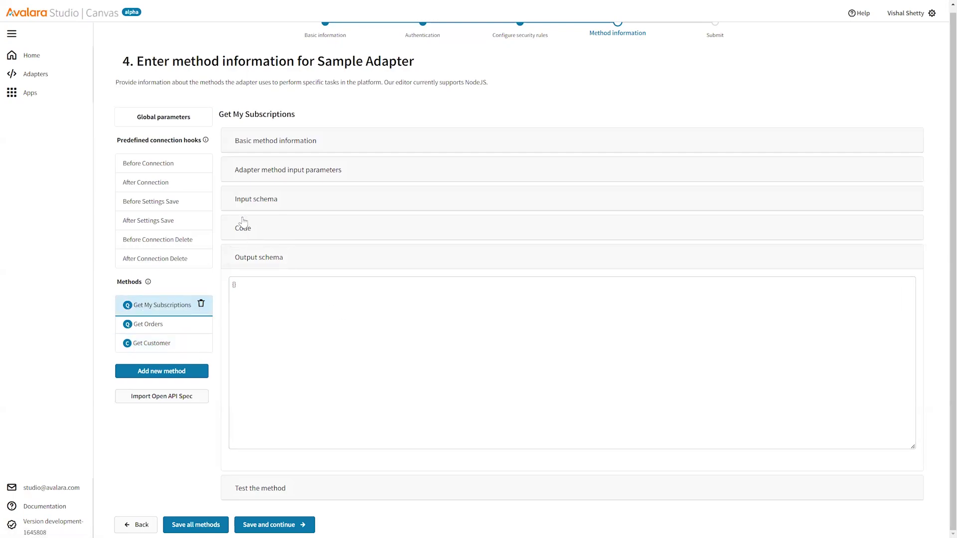
left_click(263, 140)
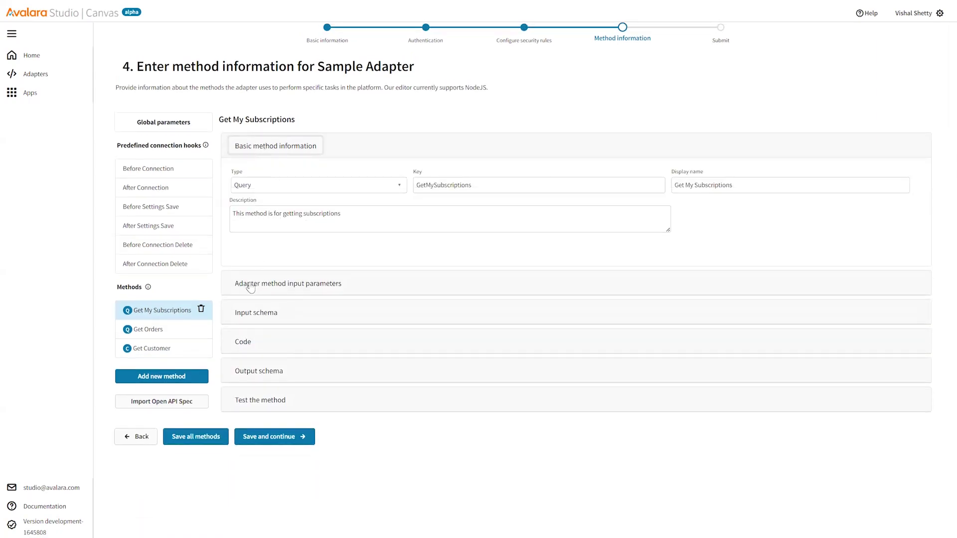
left_click(245, 280)
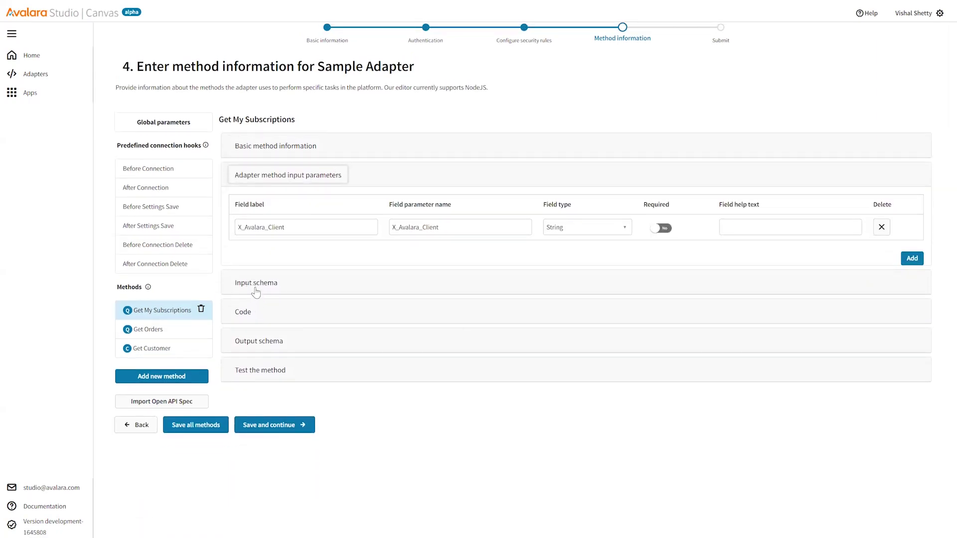
left_click(252, 283)
left_click(253, 433)
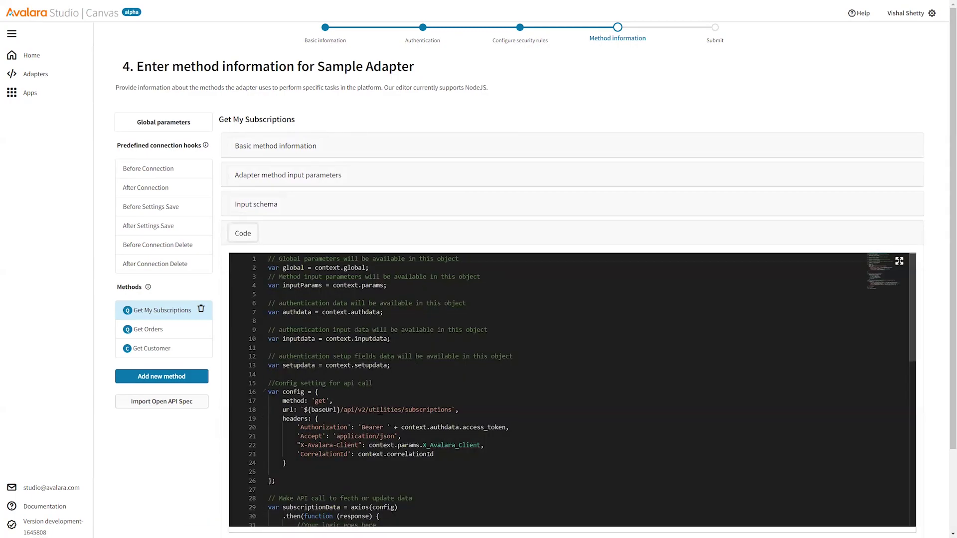
double_click(380, 410)
double_click(324, 410)
left_click(164, 122)
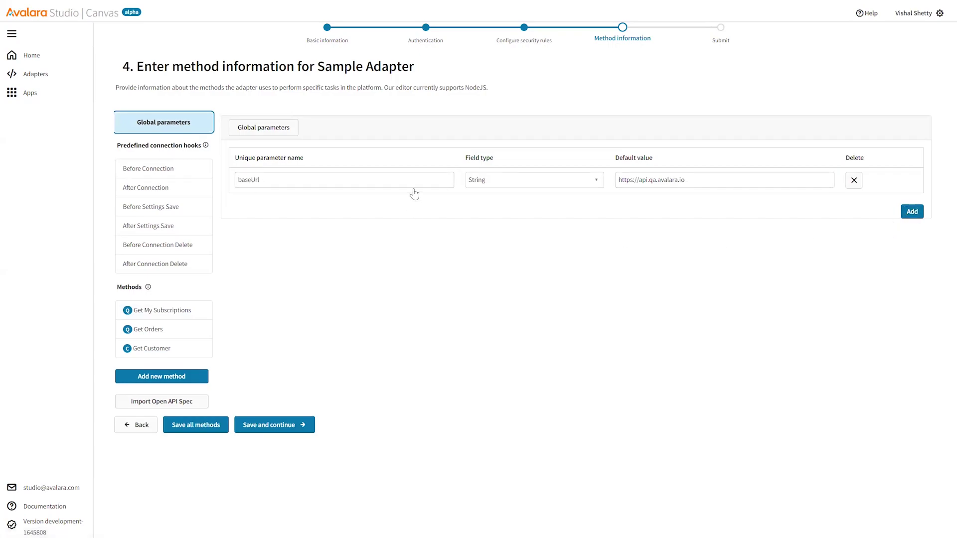
left_click(165, 311)
Step: Read through Get My Subscriptions' full request and error-handling code
left_click(249, 343)
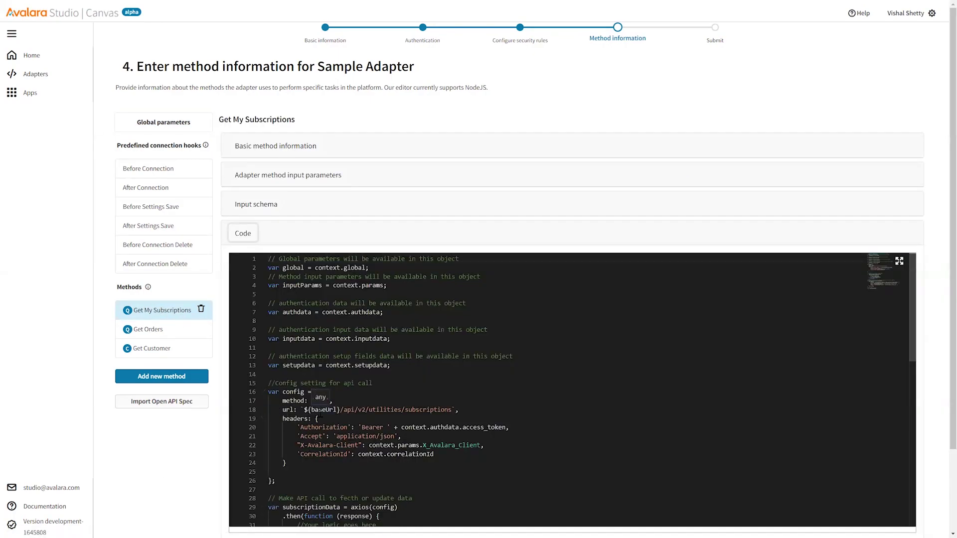
scroll(339, 409, "down", 4)
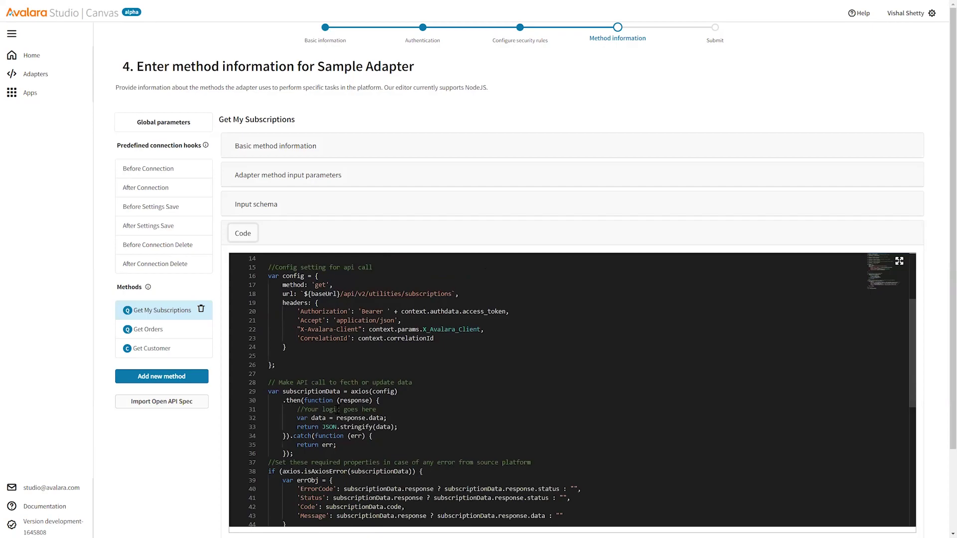
scroll(397, 370, "down", 1)
scroll(334, 431, "down", 4)
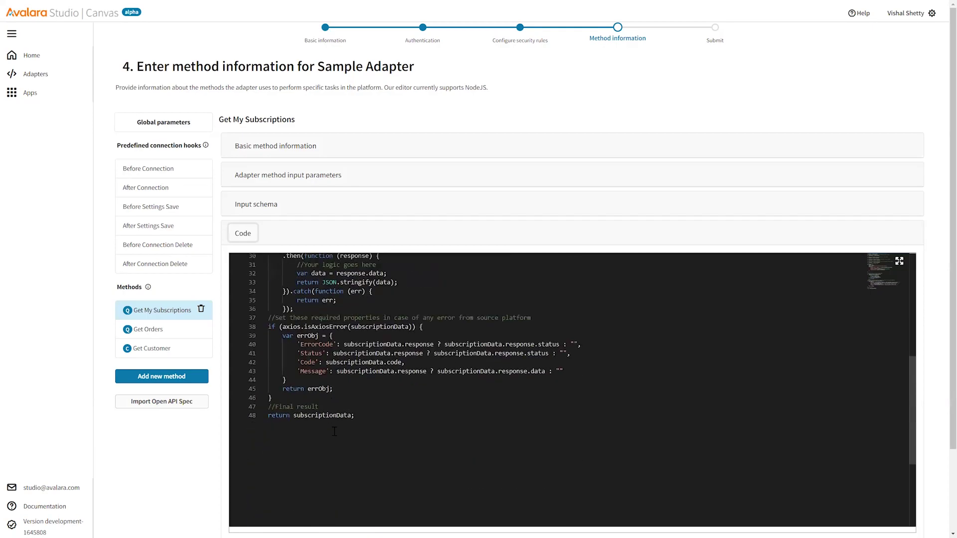
scroll(499, 399, "down", 2)
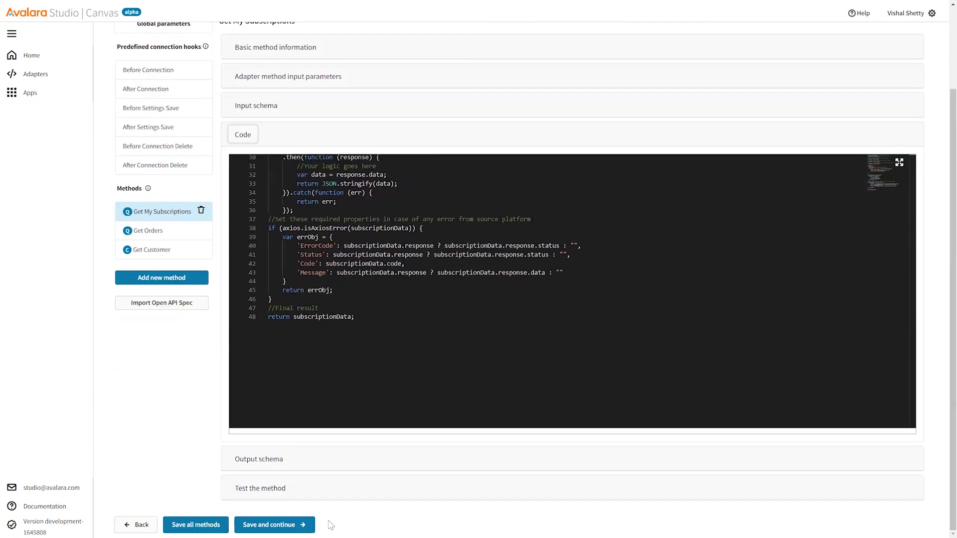
left_click(242, 490)
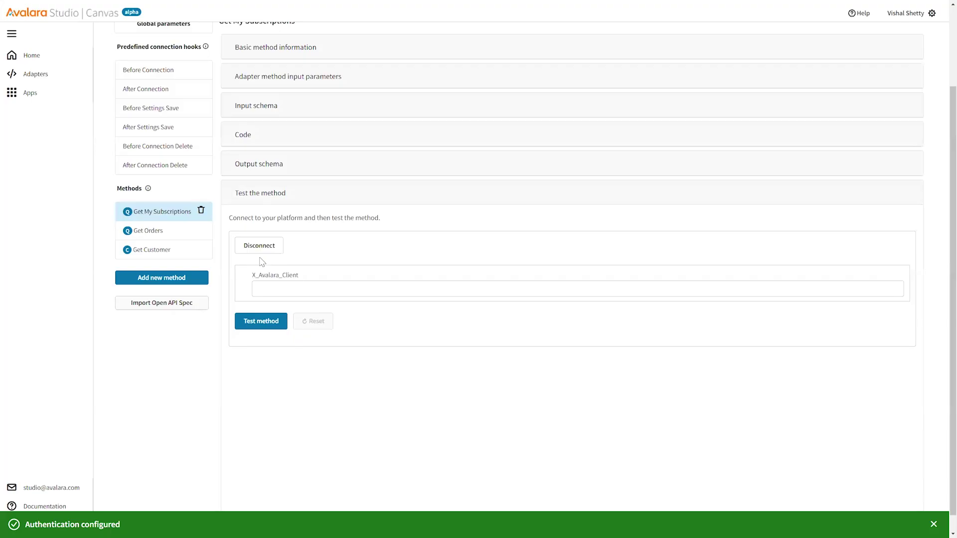
Step: Test Get My Subscriptions and check the response's 28 subscription records
left_click(288, 287)
left_click(257, 321)
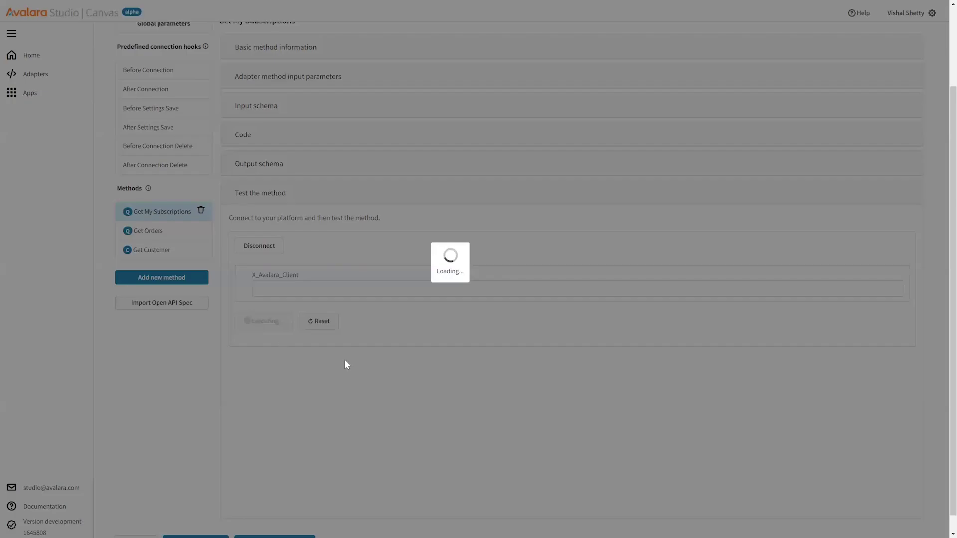
scroll(344, 365, "down", 3)
scroll(334, 364, "up", 1)
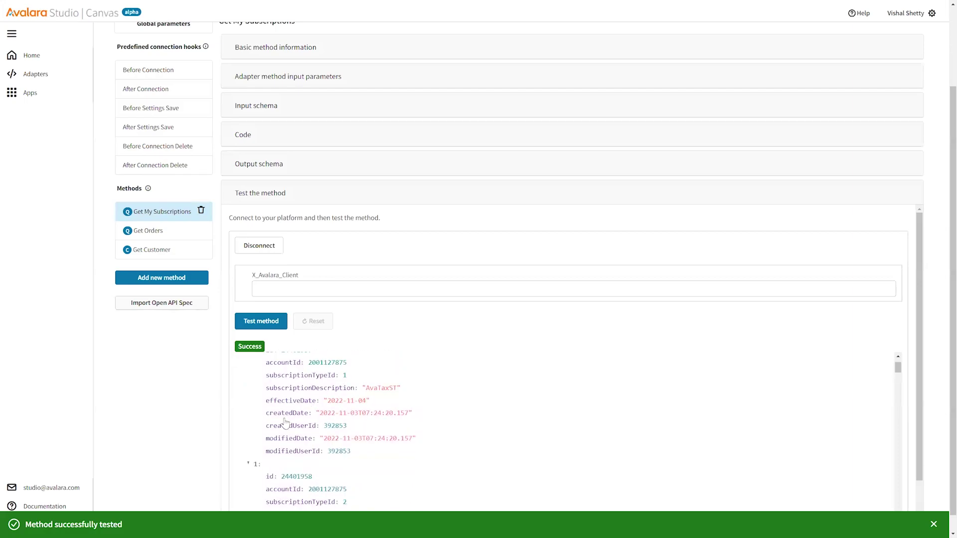
scroll(279, 379, "up", 2)
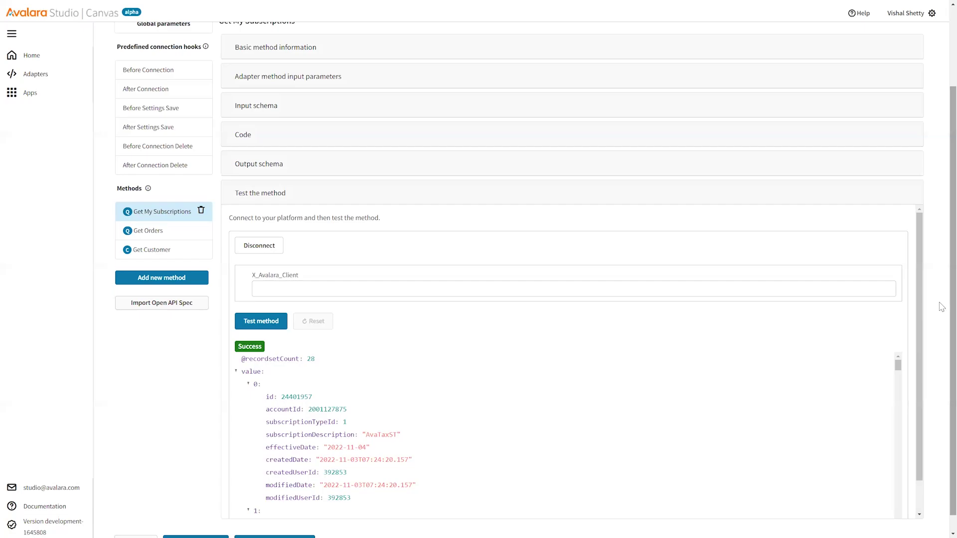
scroll(942, 307, "down", 1)
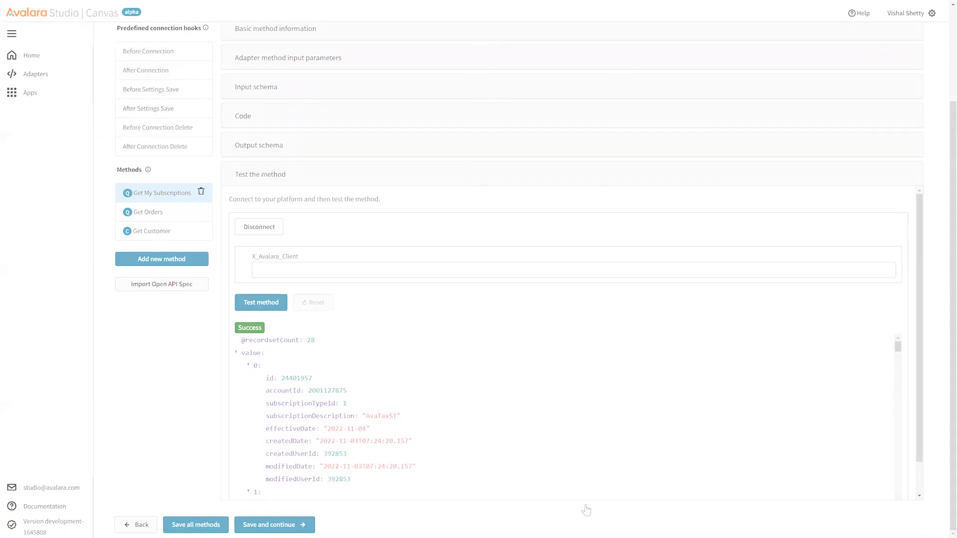